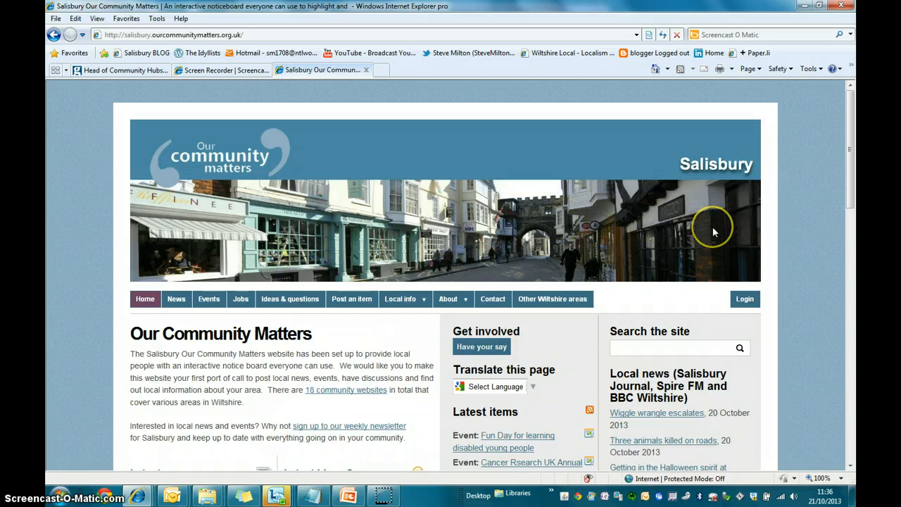
# - Log in to the Salisbury community site with the account username and password
pyautogui.click(745, 300)
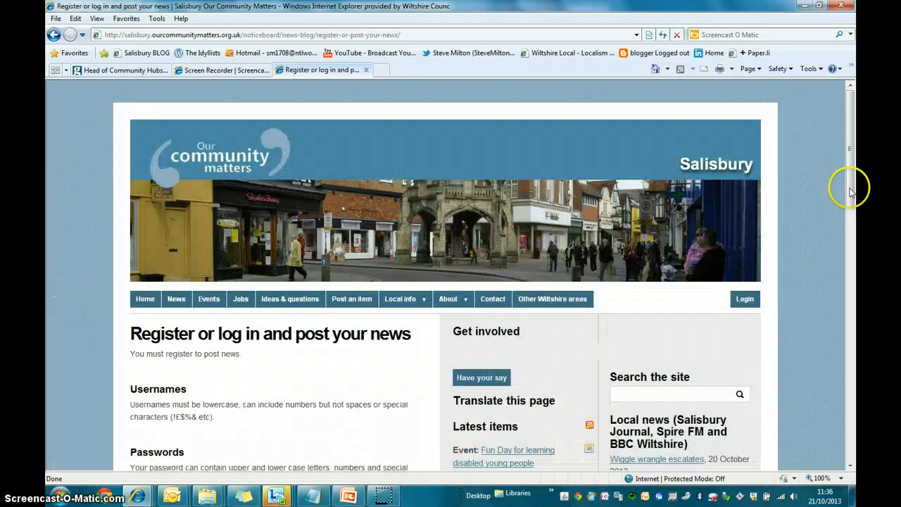
pyautogui.moveTo(848, 185); pyautogui.dragTo(853, 269)
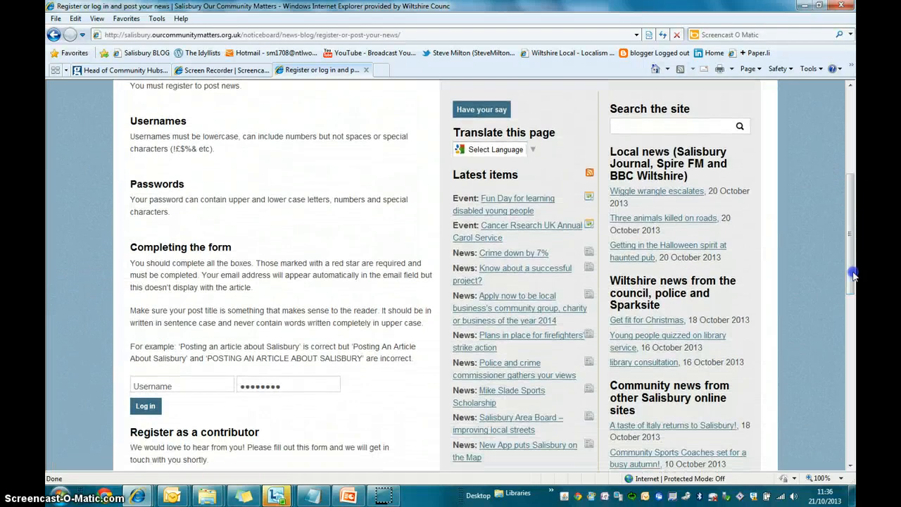
pyautogui.click(188, 387)
pyautogui.write('M')
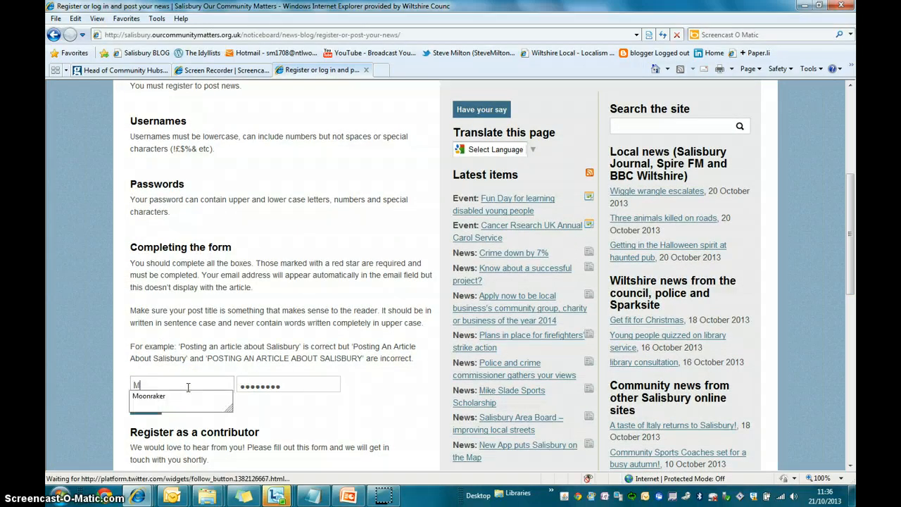
pyautogui.click(149, 396)
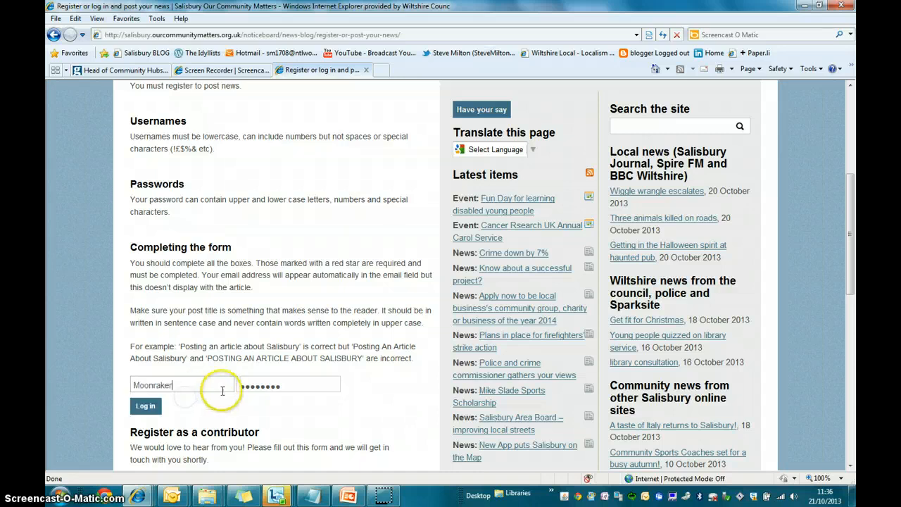
pyautogui.click(262, 388)
pyautogui.click(288, 385)
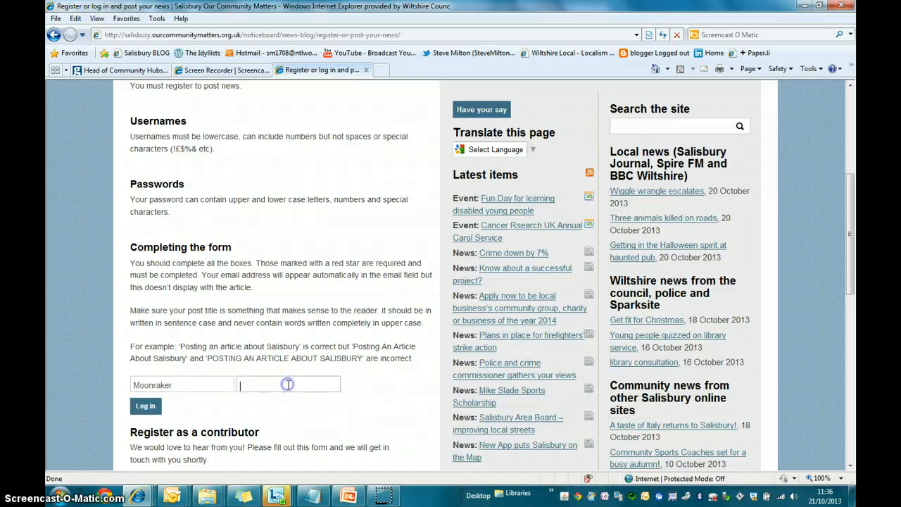
pyautogui.write('********')
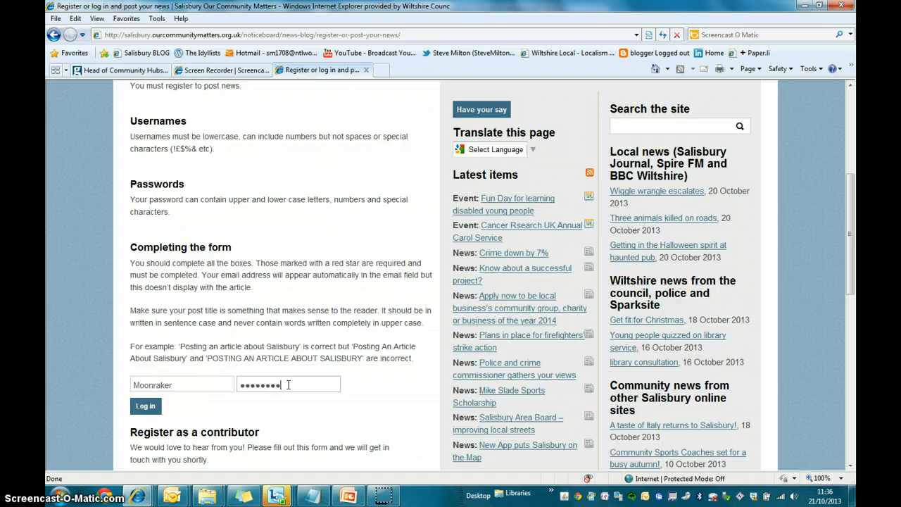
pyautogui.click(147, 408)
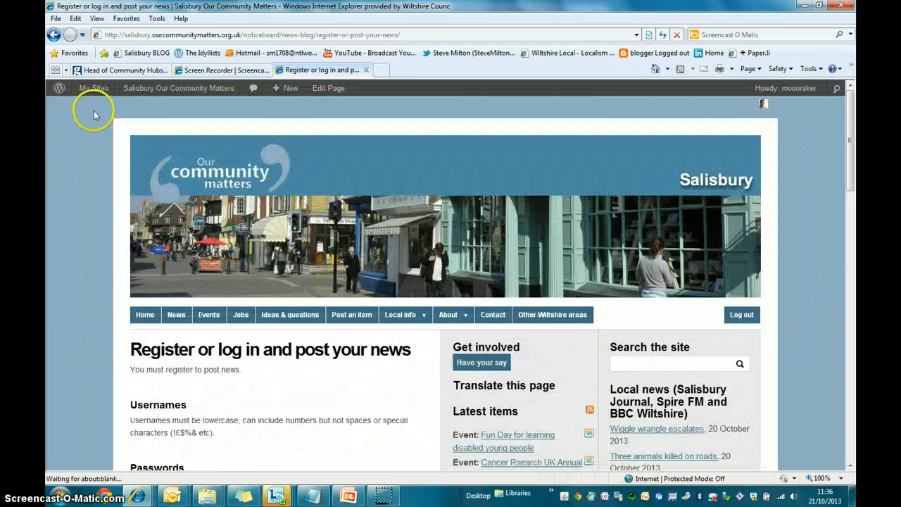
# - Create a new News item and give it the title "Text"
pyautogui.moveTo(96, 94)
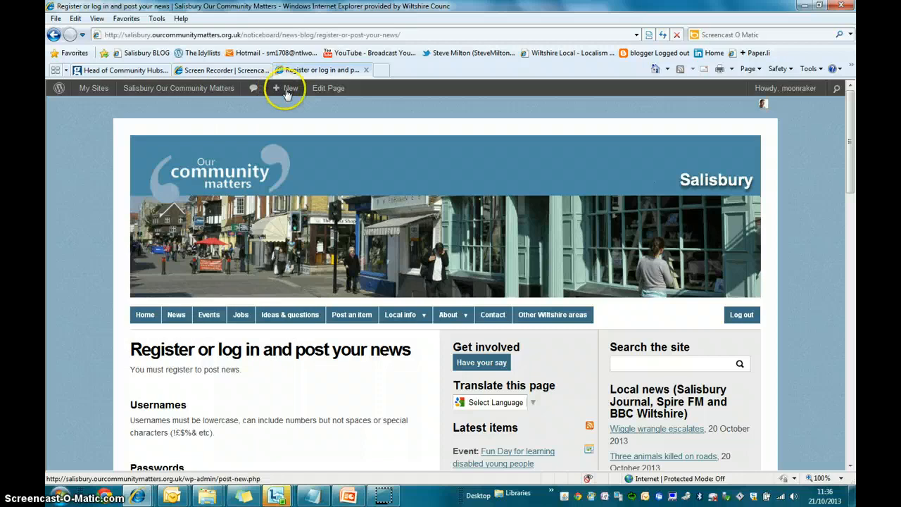
pyautogui.moveTo(286, 94)
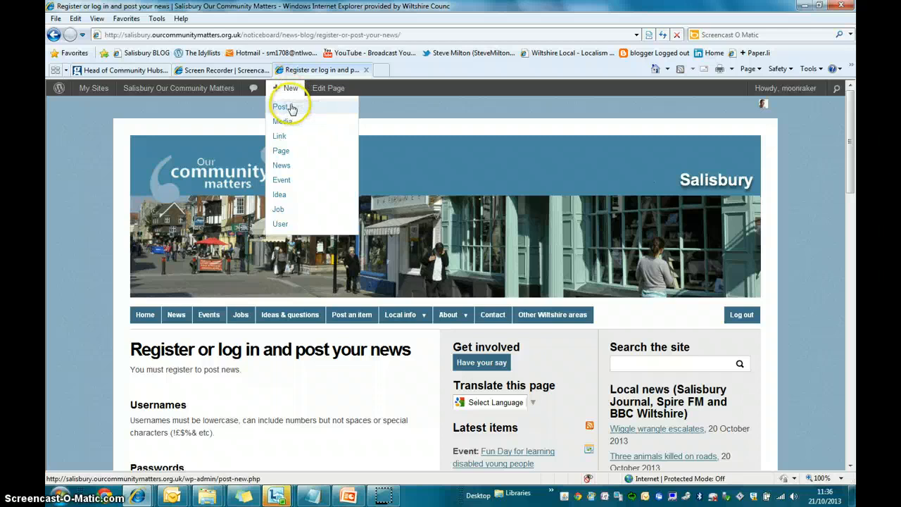
pyautogui.click(289, 126)
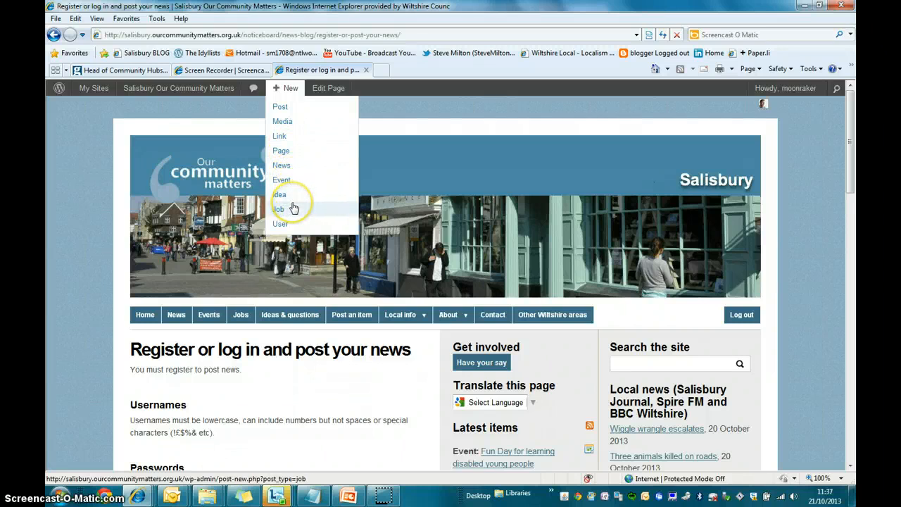
pyautogui.click(291, 166)
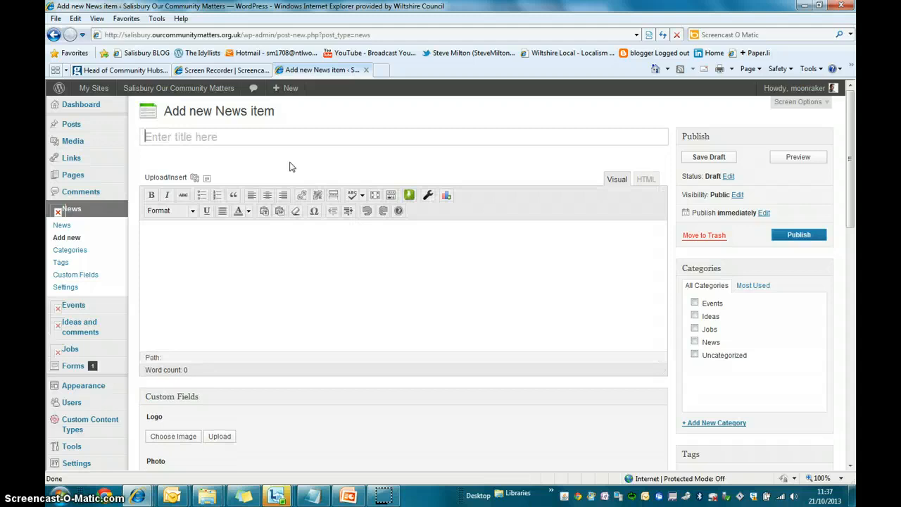
pyautogui.click(231, 140)
pyautogui.write('Text')
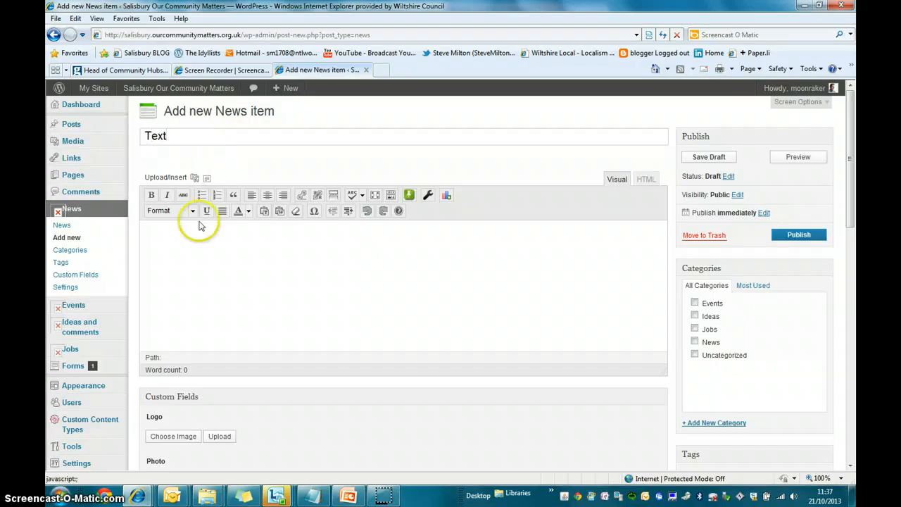
# - Write "Text, text, text, text, text, text." as the body of the news item
pyautogui.click(190, 242)
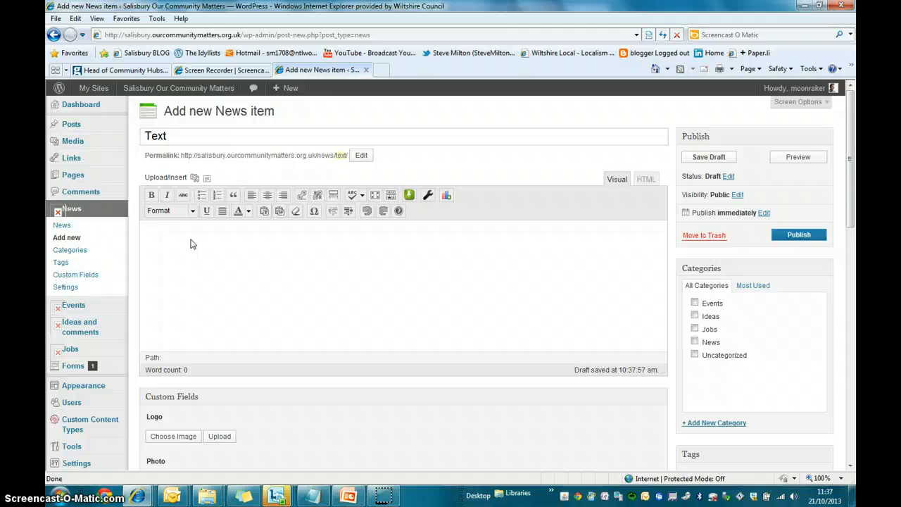
pyautogui.write('Text, text, text, tew')
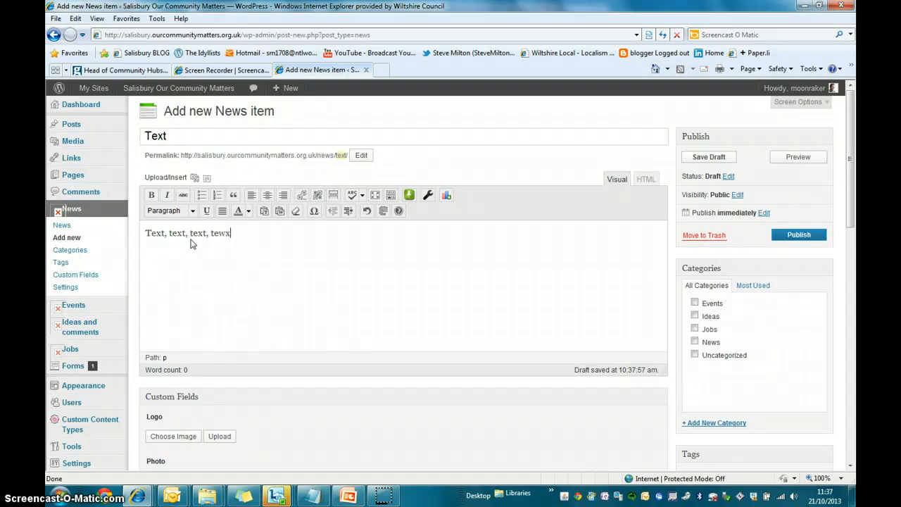
pyautogui.press('BackSpace')
pyautogui.write('xt, text, text, text,')
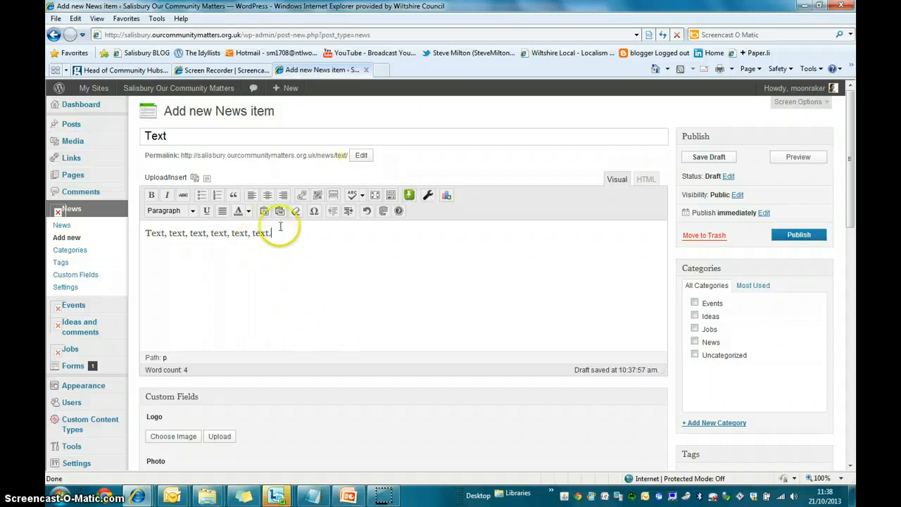
# - Copy the sentence in the body and paste it below as a second paragraph
pyautogui.click(275, 233)
pyautogui.moveTo(275, 233); pyautogui.dragTo(144, 235)
pyautogui.rightClick(168, 234)
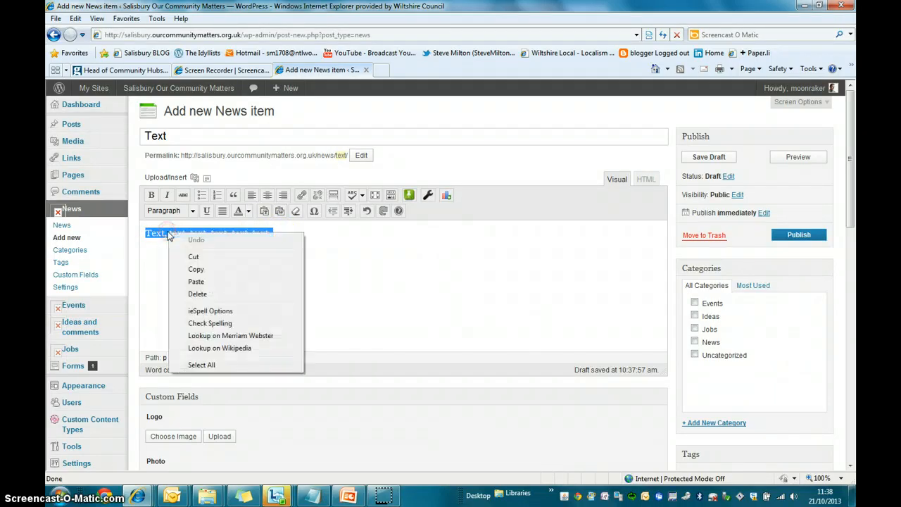
pyautogui.click(212, 269)
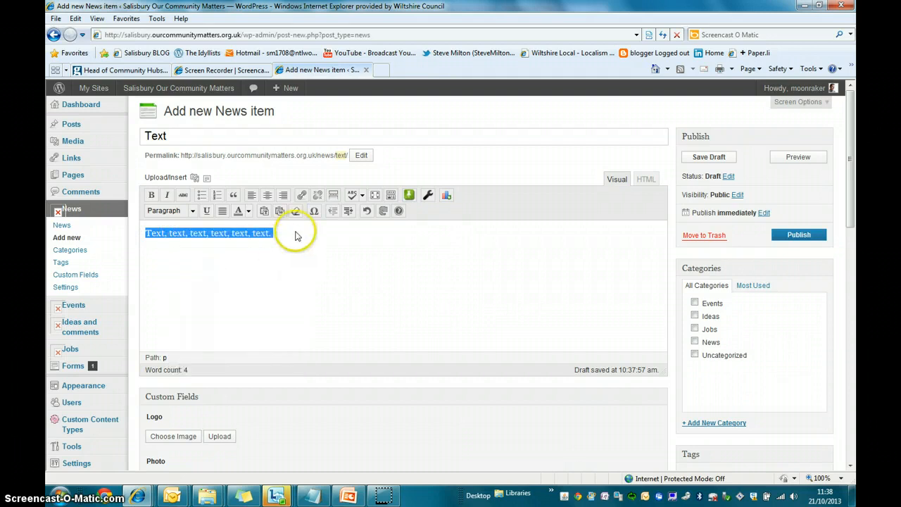
pyautogui.click(295, 235)
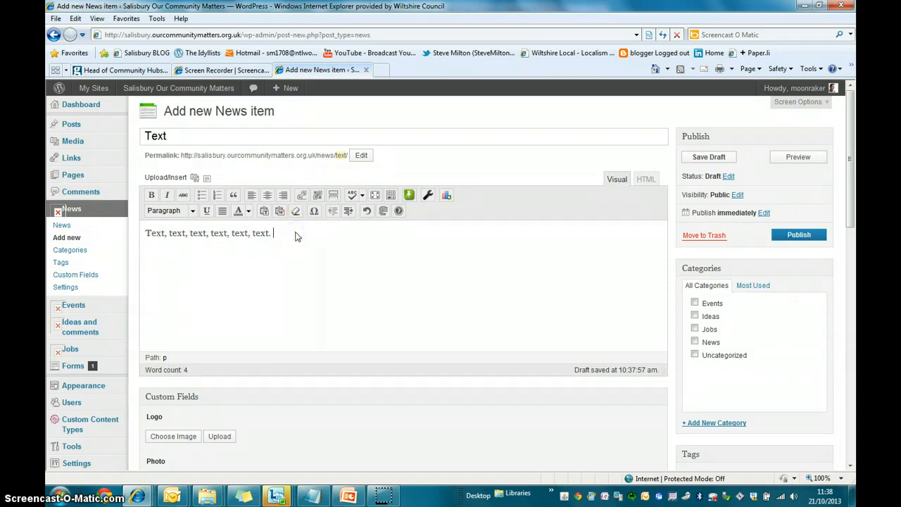
pyautogui.rightClick(294, 236)
pyautogui.click(323, 282)
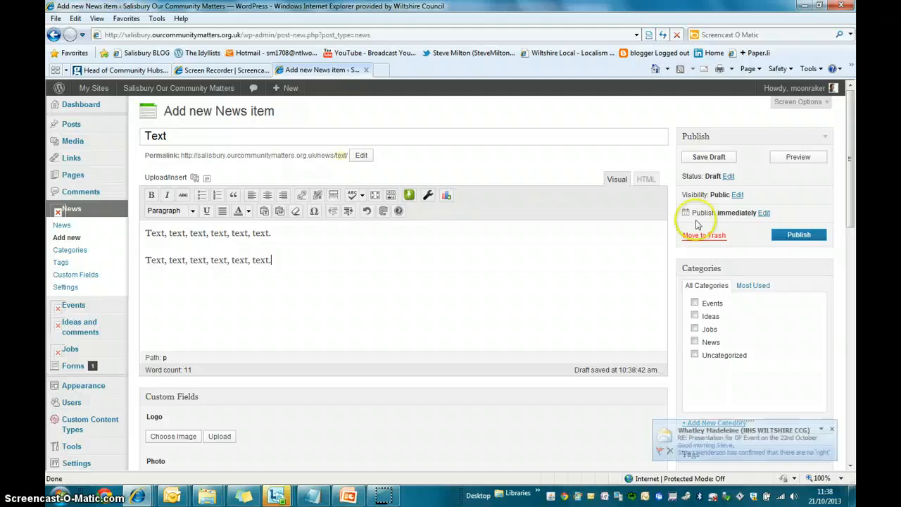
# - Upload art.JPG from the Pictures library in the news item's featured image dialog
pyautogui.moveTo(850, 189); pyautogui.dragTo(855, 477)
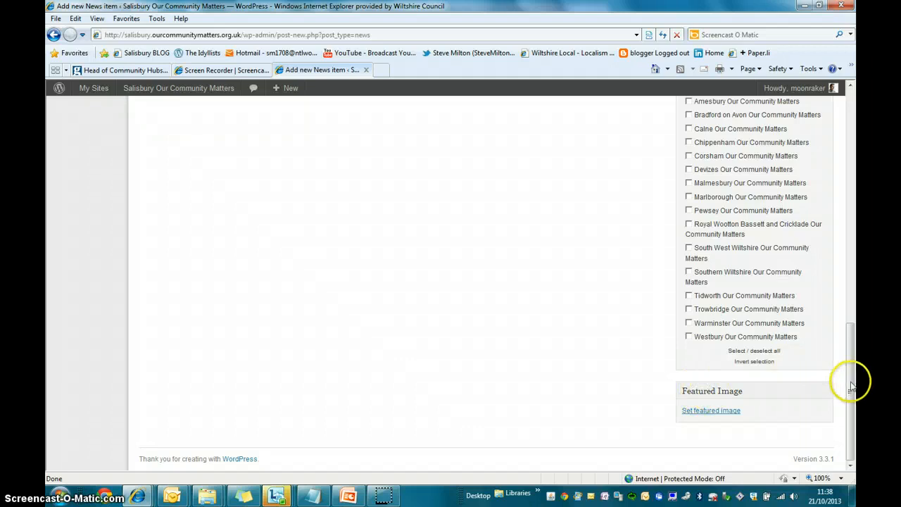
pyautogui.moveTo(853, 378)
pyautogui.mouseDown()
pyautogui.moveTo(849, 128)
pyautogui.moveTo(850, 375)
pyautogui.mouseUp()
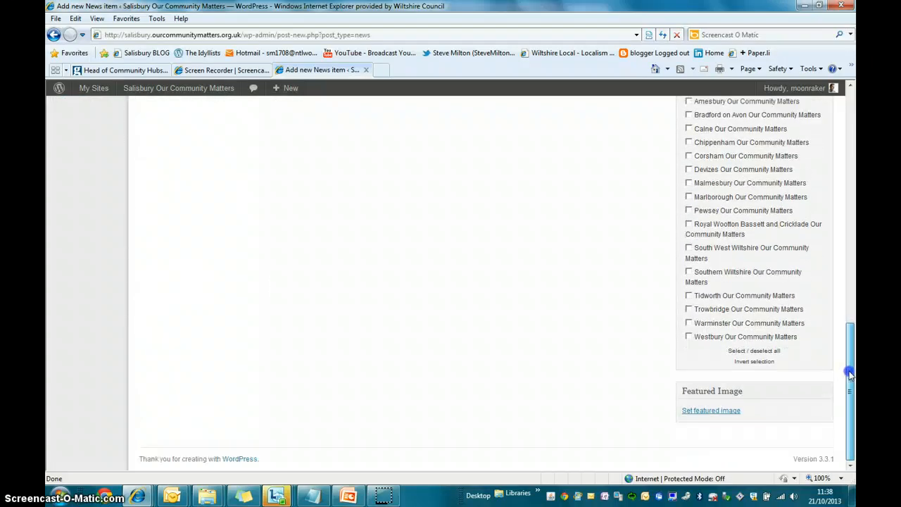
pyautogui.click(715, 414)
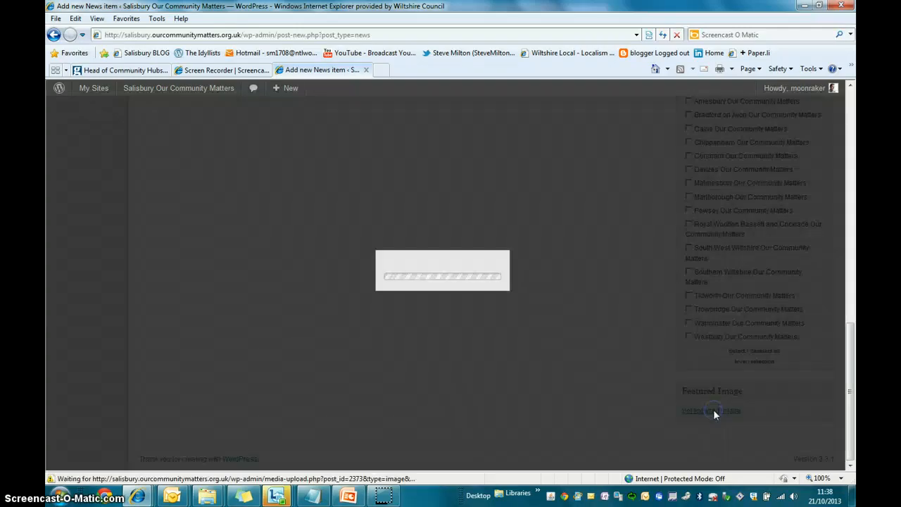
pyautogui.click(340, 304)
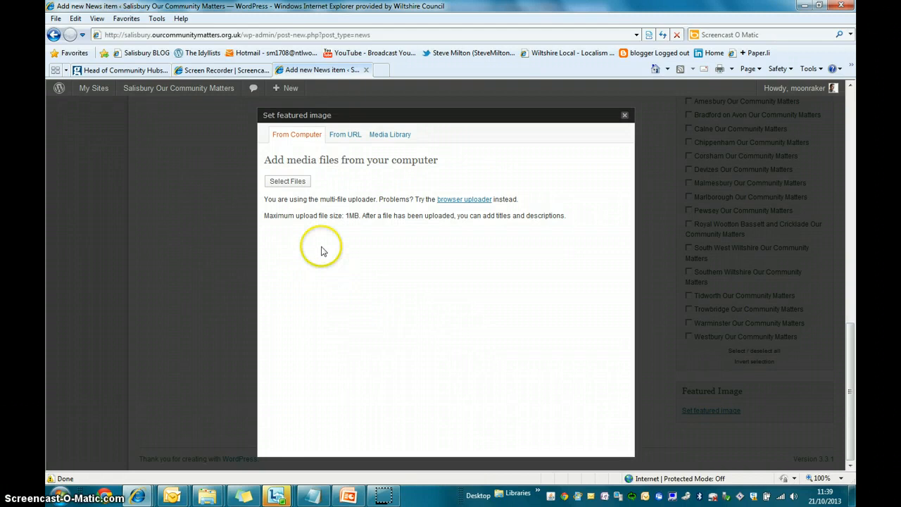
pyautogui.click(289, 185)
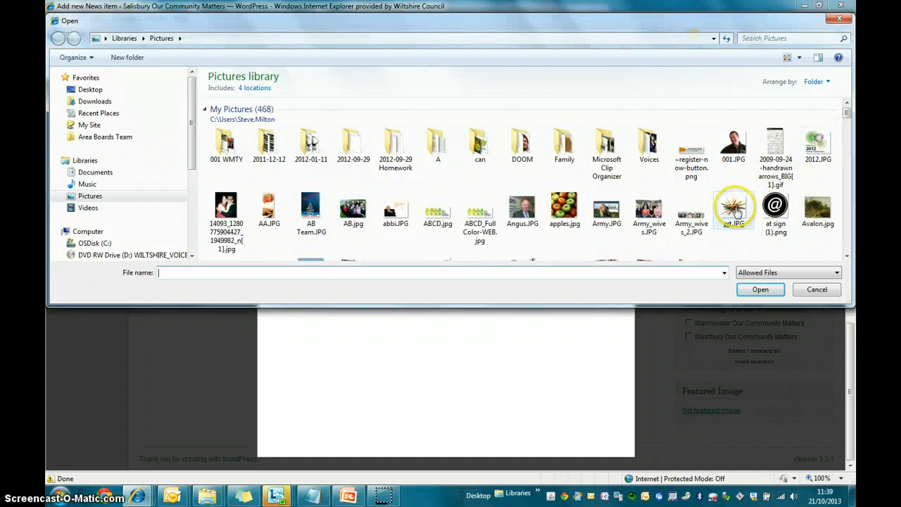
pyautogui.doubleClick(734, 209)
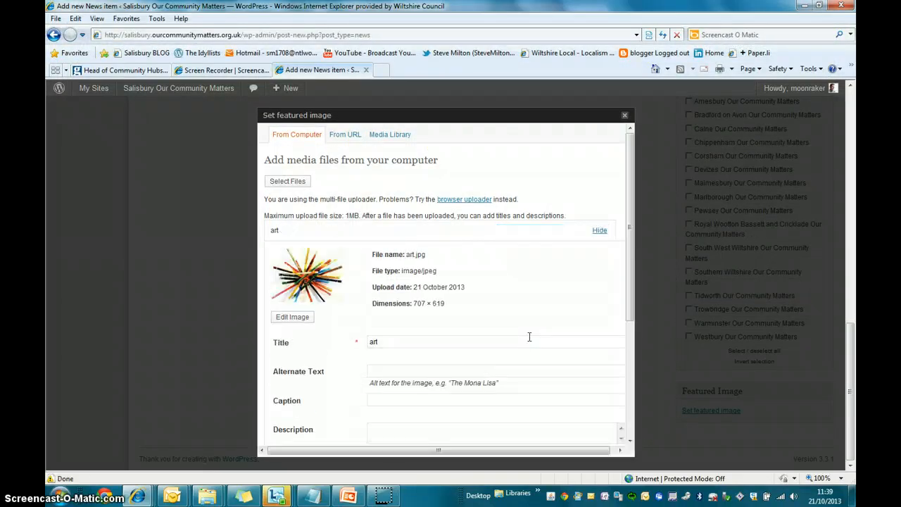
# - Use the uploaded art picture as the item's featured image and close the image dialog
pyautogui.click(626, 278)
pyautogui.moveTo(626, 278); pyautogui.dragTo(629, 318)
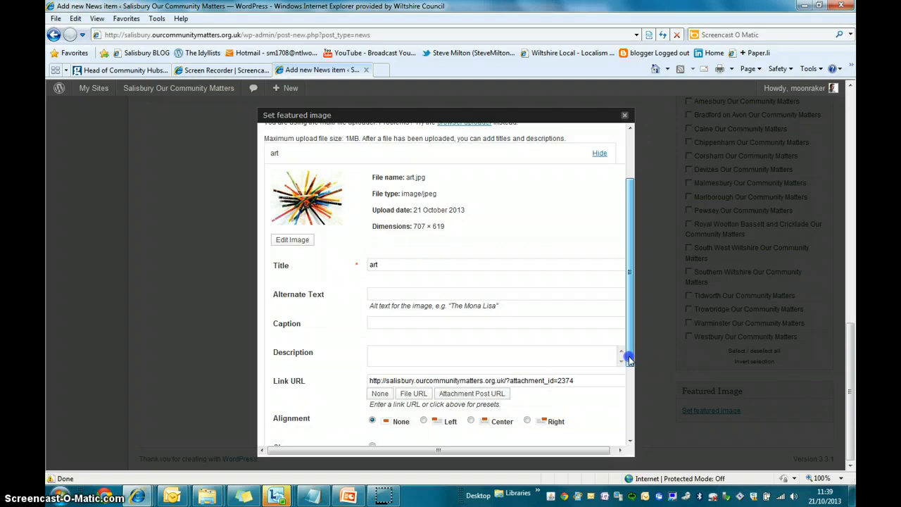
pyautogui.moveTo(626, 357); pyautogui.dragTo(632, 426)
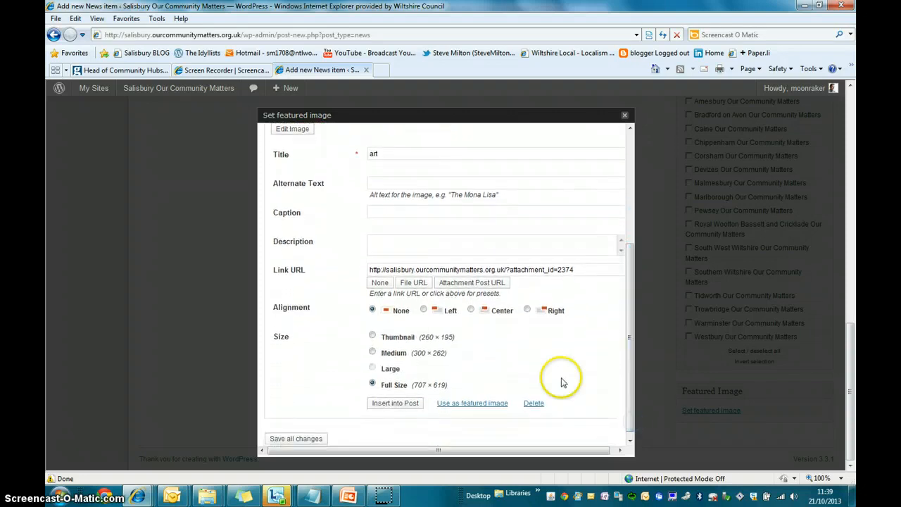
pyautogui.click(472, 404)
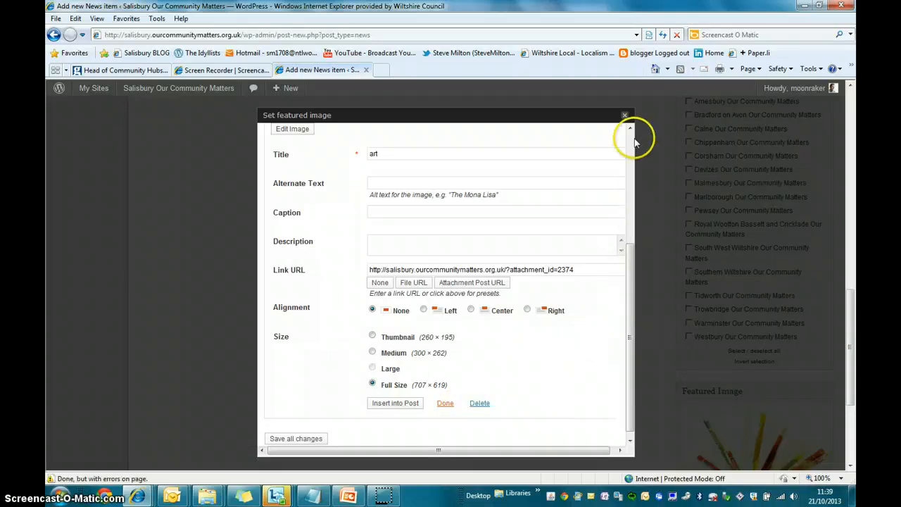
pyautogui.click(626, 116)
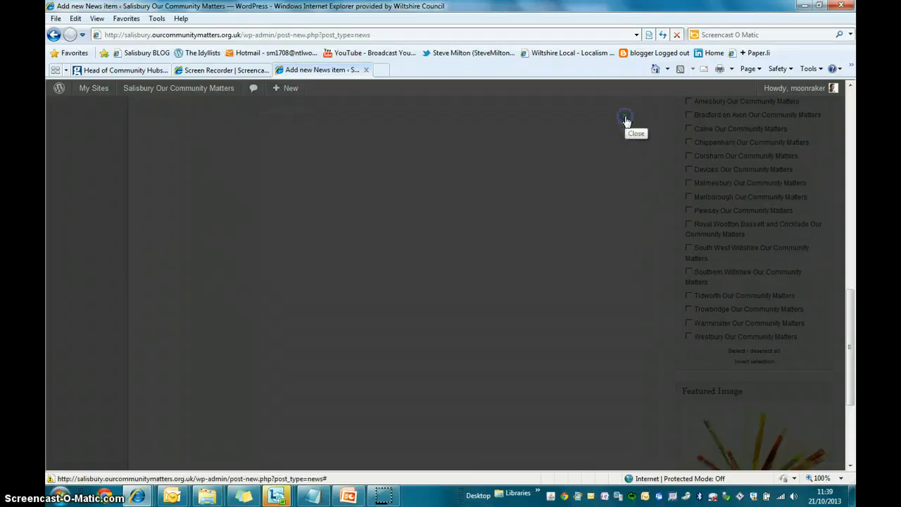
pyautogui.moveTo(850, 308); pyautogui.dragTo(852, 409)
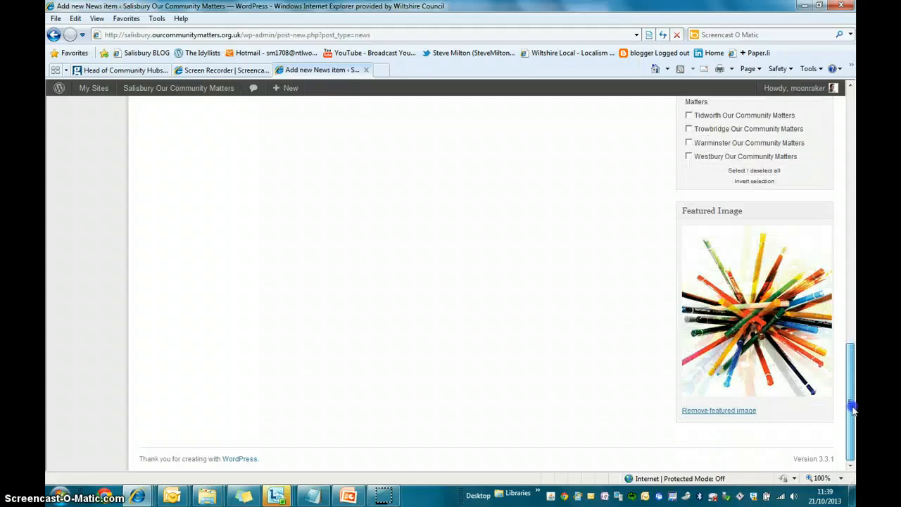
# - Preview the news item in a maximized window and examine the layout of its text and picture
pyautogui.moveTo(852, 409); pyautogui.dragTo(852, 103)
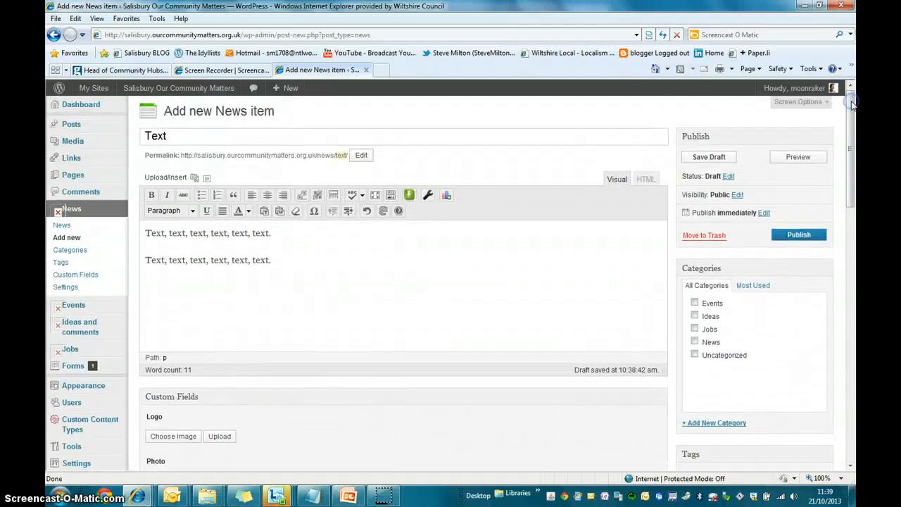
pyautogui.click(800, 158)
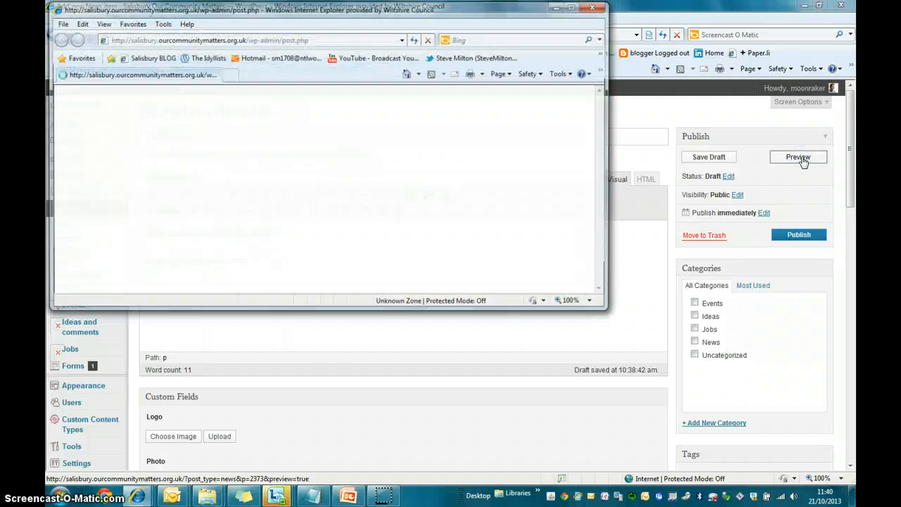
pyautogui.click(574, 9)
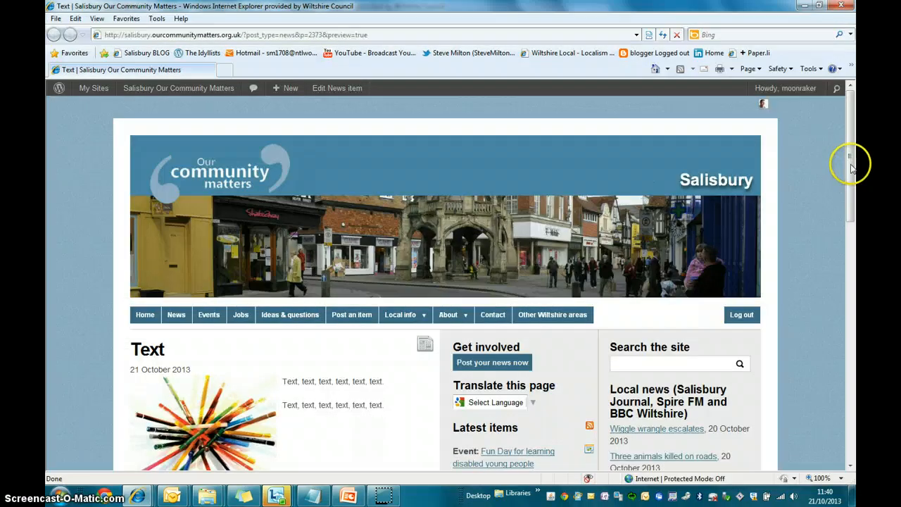
pyautogui.moveTo(852, 161); pyautogui.dragTo(850, 203)
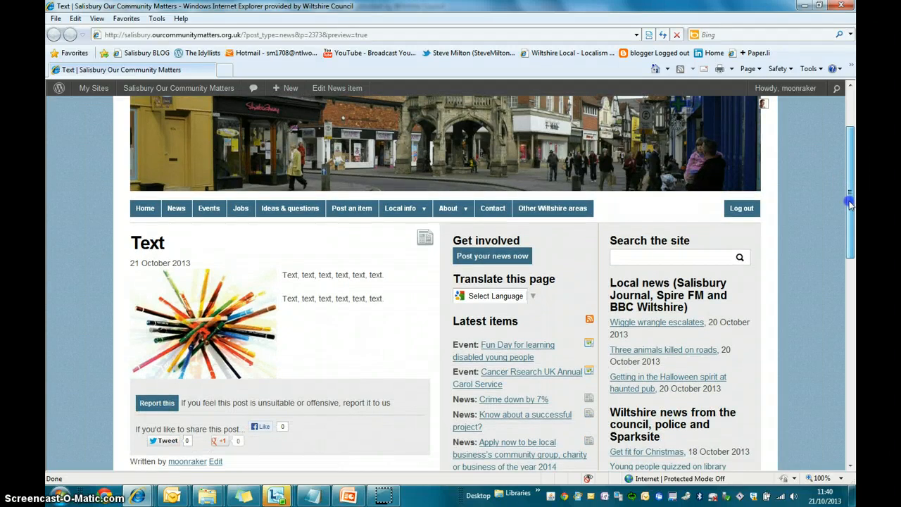
pyautogui.moveTo(849, 203); pyautogui.dragTo(842, 159)
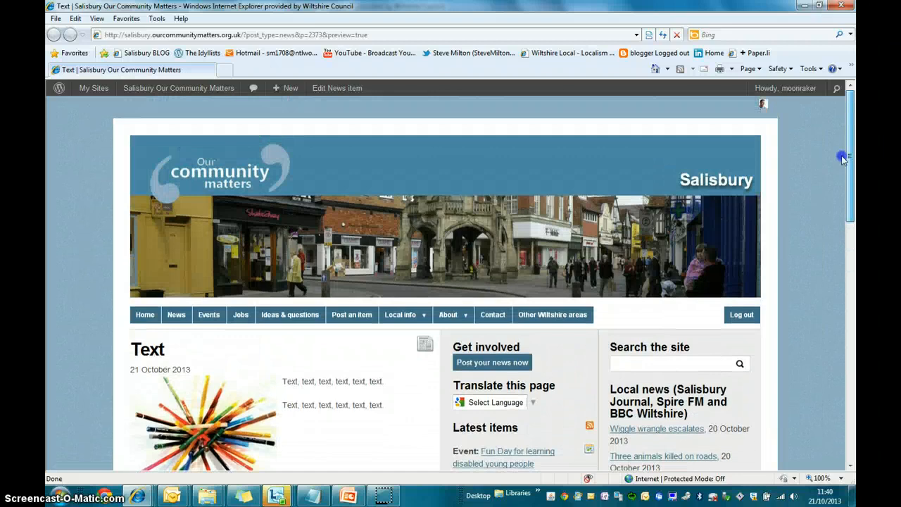
# - Close the preview window and save the news item titled Text as a draft
pyautogui.click(840, 8)
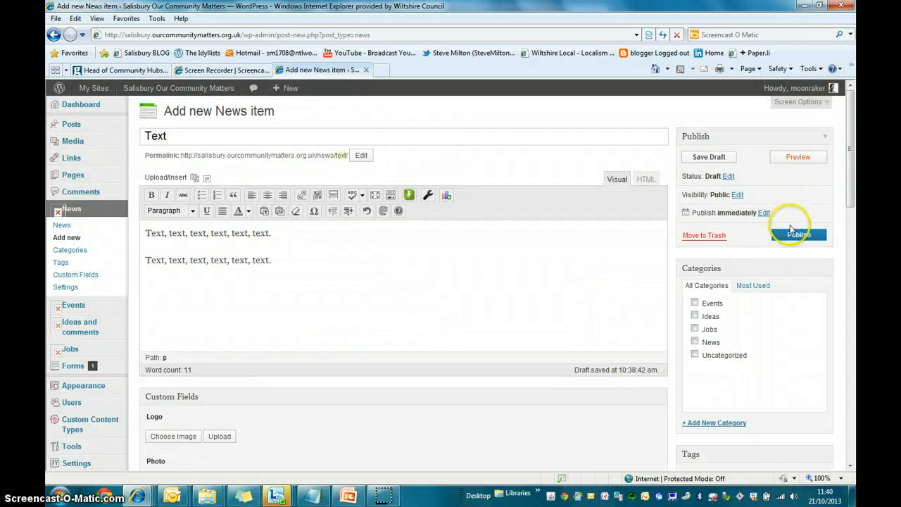
pyautogui.click(794, 236)
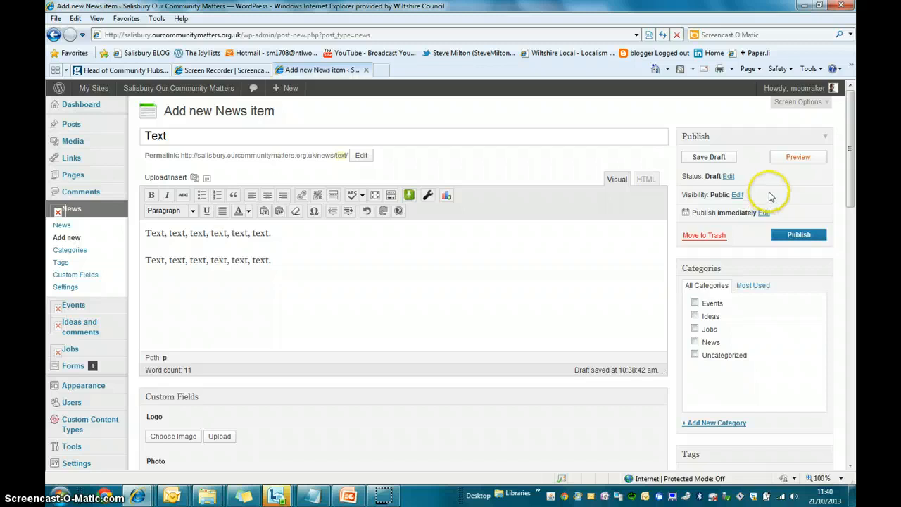
pyautogui.click(720, 161)
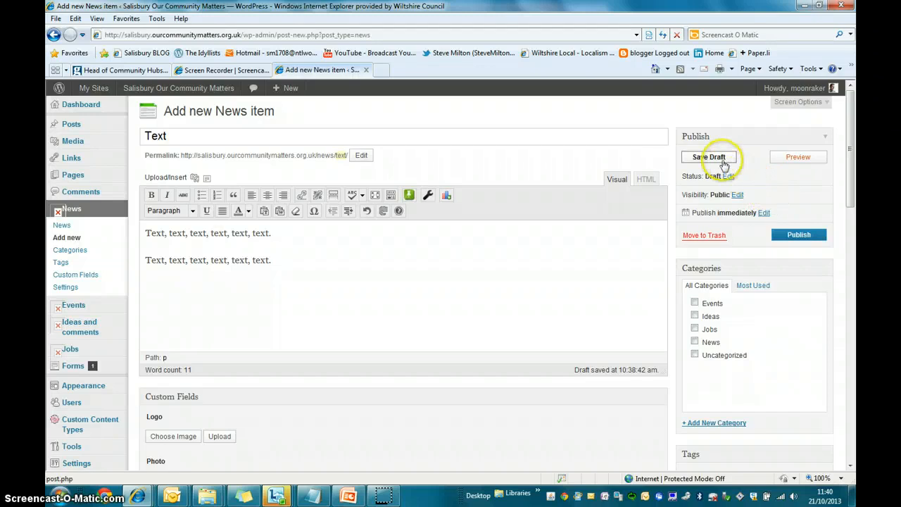
pyautogui.click(794, 190)
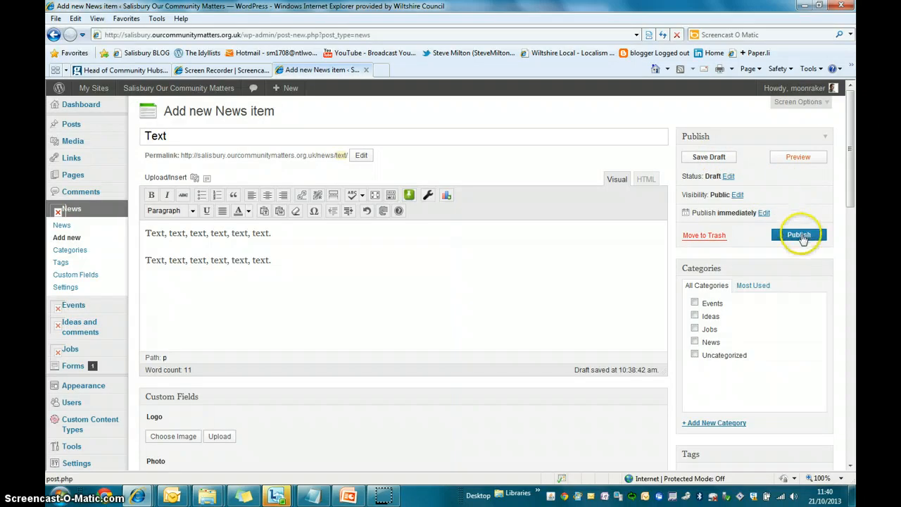
pyautogui.click(710, 158)
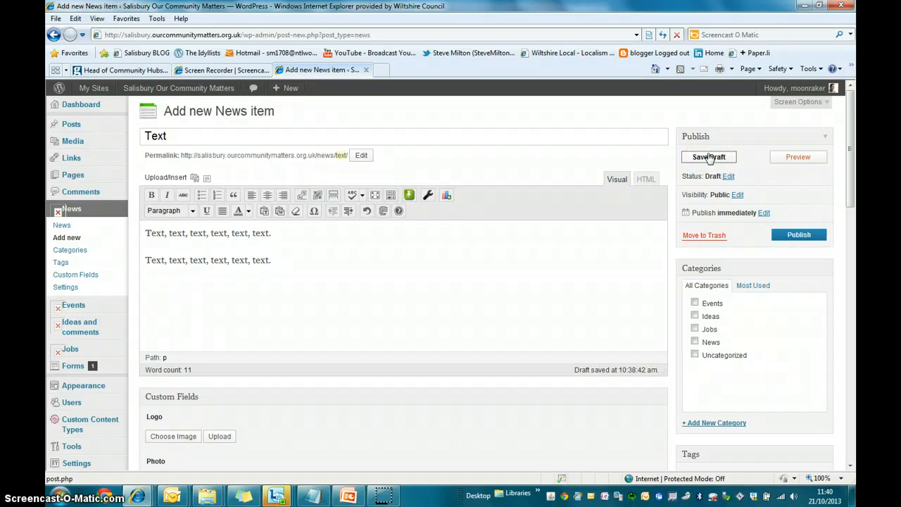
pyautogui.click(710, 158)
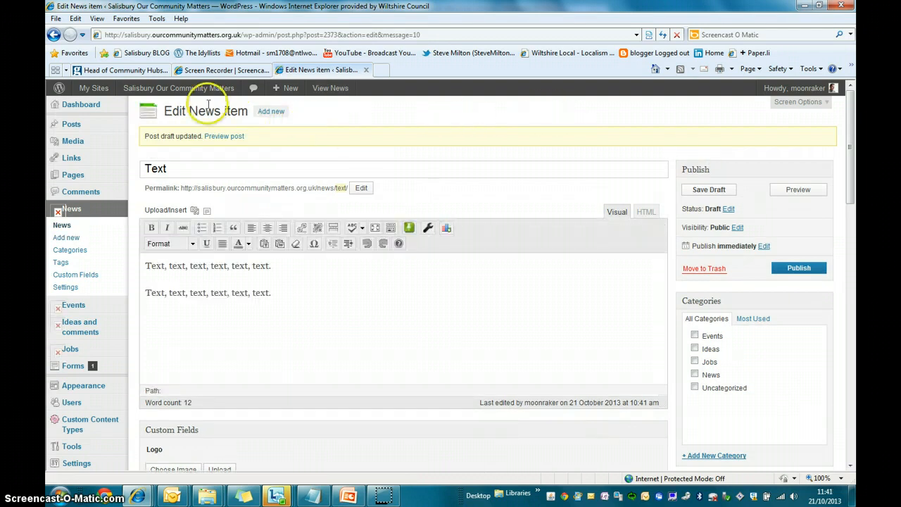
# - Open the published item "Crime down by 7%" from the news list for editing and look through its body text
pyautogui.moveTo(196, 98)
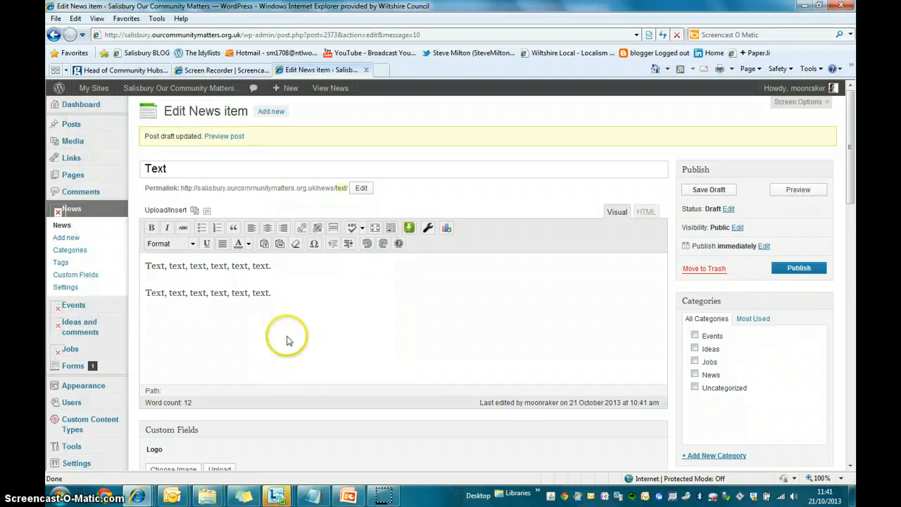
pyautogui.click(85, 230)
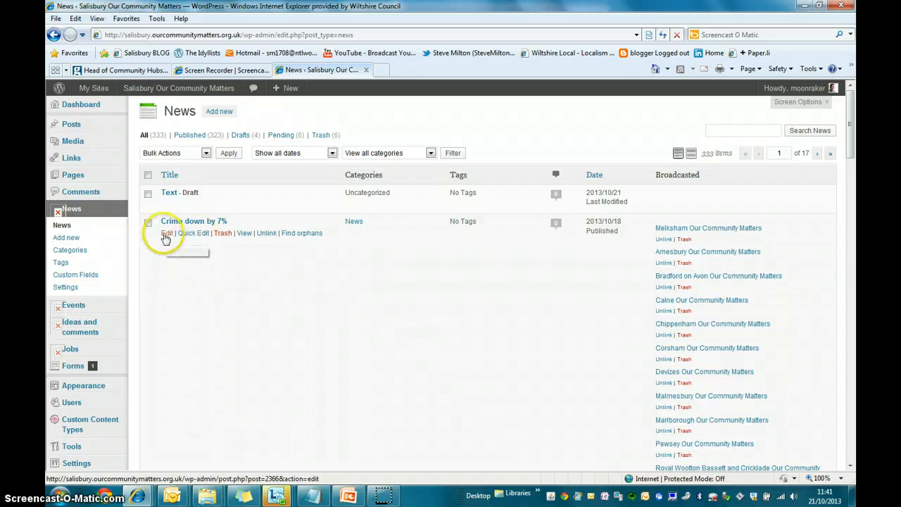
pyautogui.click(166, 234)
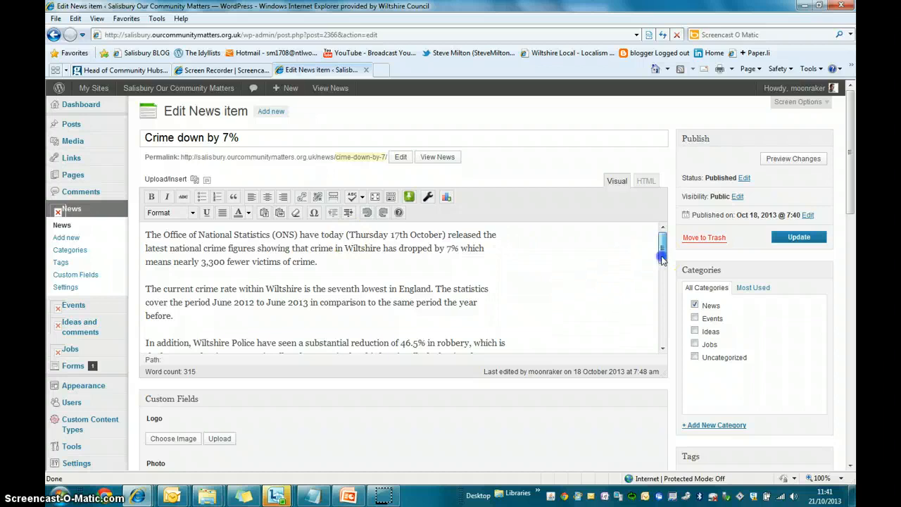
pyautogui.moveTo(662, 250)
pyautogui.mouseDown()
pyautogui.moveTo(661, 294)
pyautogui.moveTo(660, 241)
pyautogui.mouseUp()
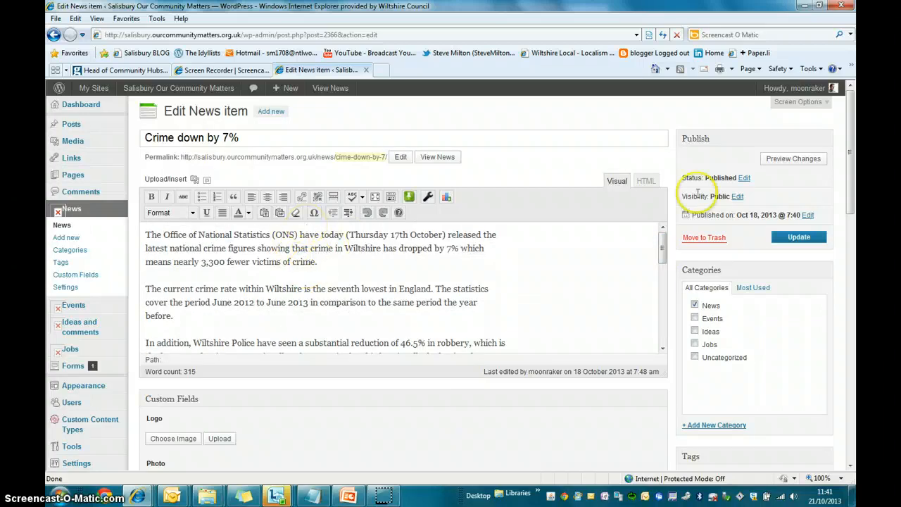
# - Preview the "Crime down by 7%" item in a maximized window, examine its layout and close the preview
pyautogui.click(788, 159)
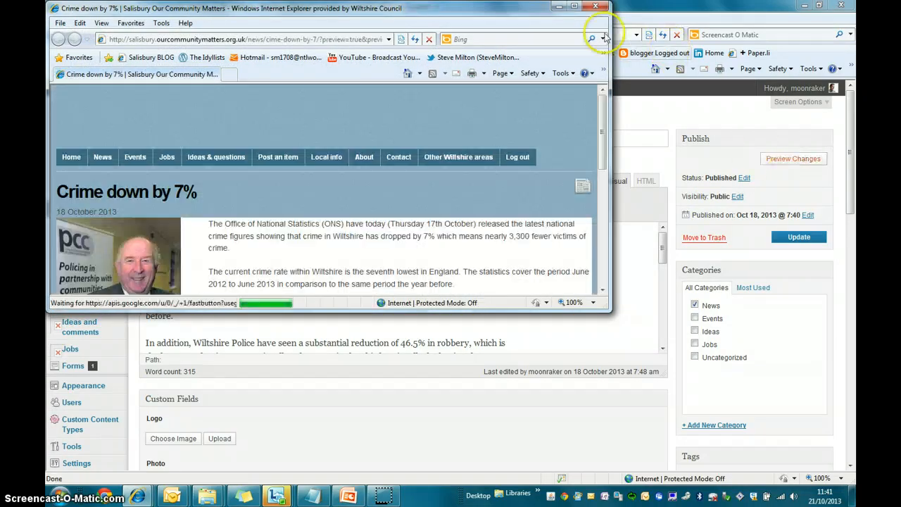
pyautogui.click(573, 7)
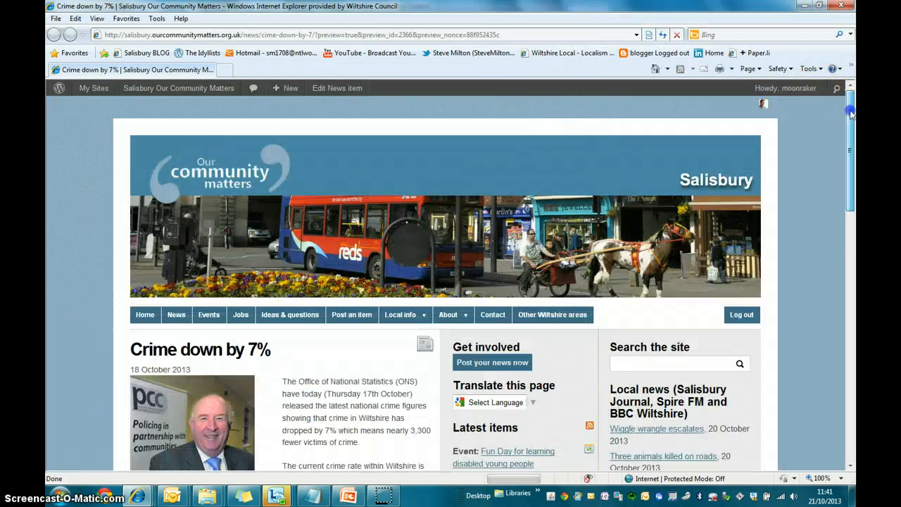
pyautogui.moveTo(850, 113)
pyautogui.mouseDown()
pyautogui.moveTo(854, 274)
pyautogui.moveTo(846, 116)
pyautogui.mouseUp()
pyautogui.click(843, 9)
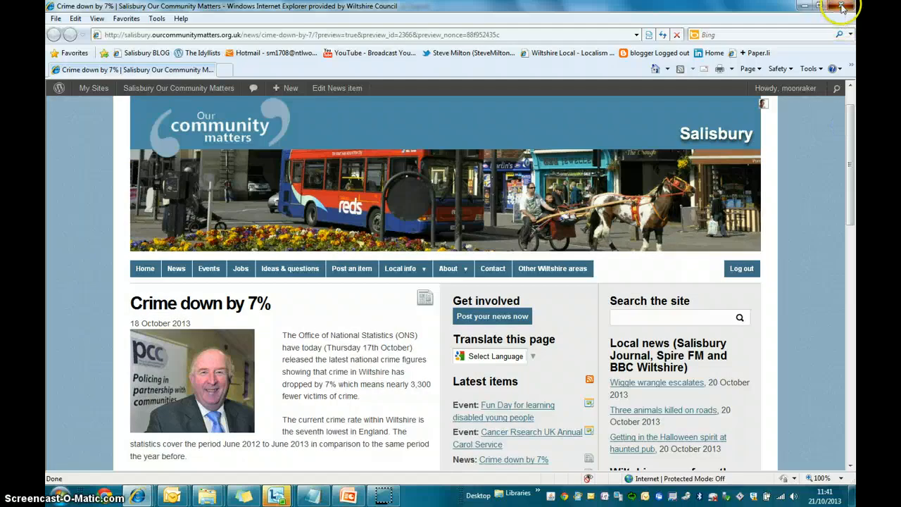
# - View the list of events in the site administration and return to the public Salisbury Our Community Matters site
pyautogui.moveTo(74, 305)
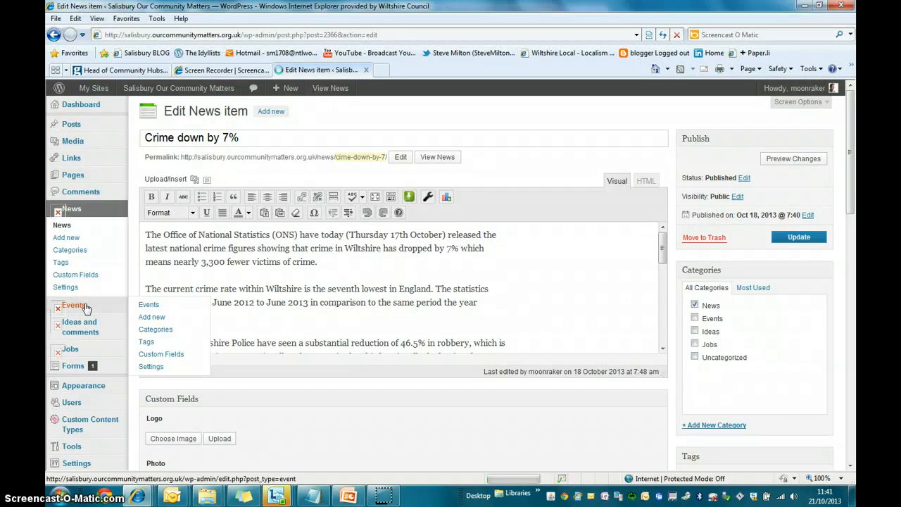
pyautogui.click(74, 305)
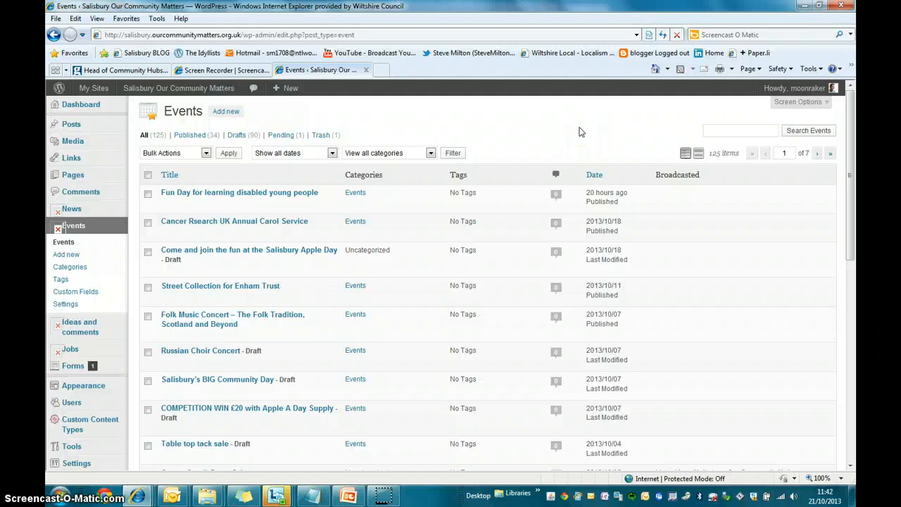
pyautogui.moveTo(207, 91)
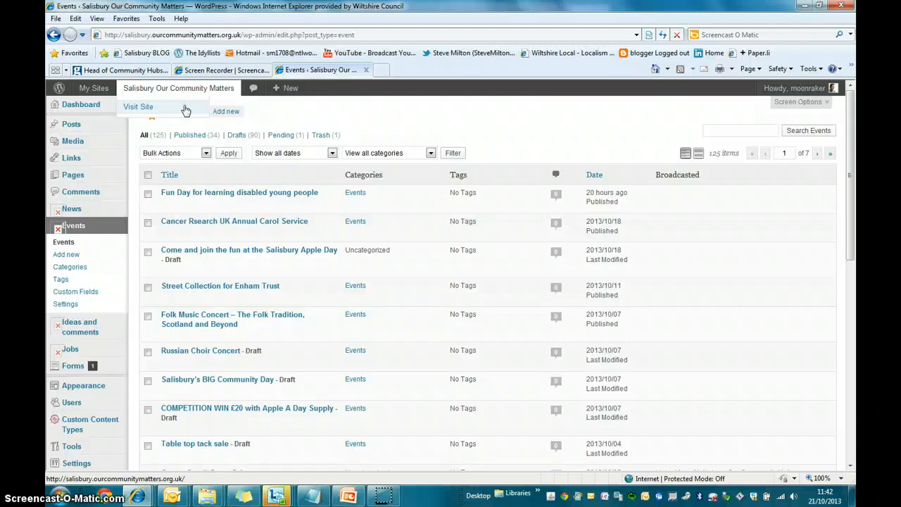
pyautogui.click(185, 108)
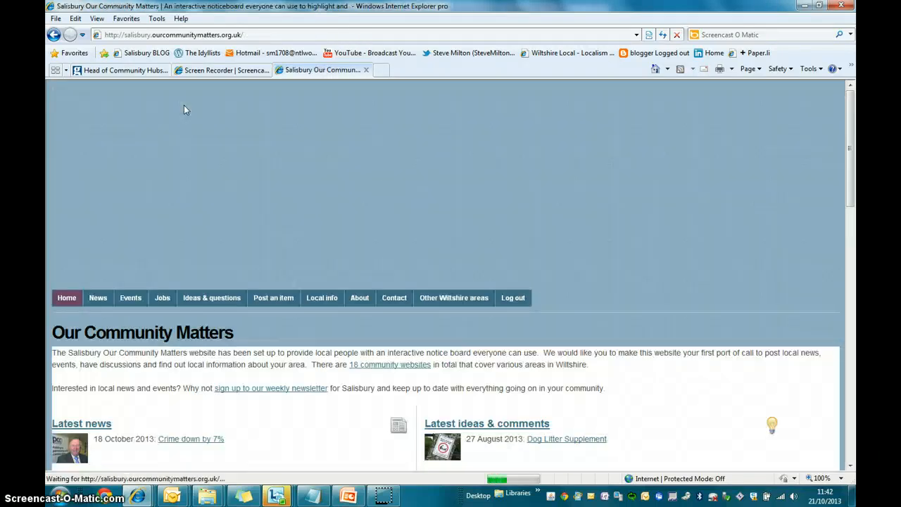